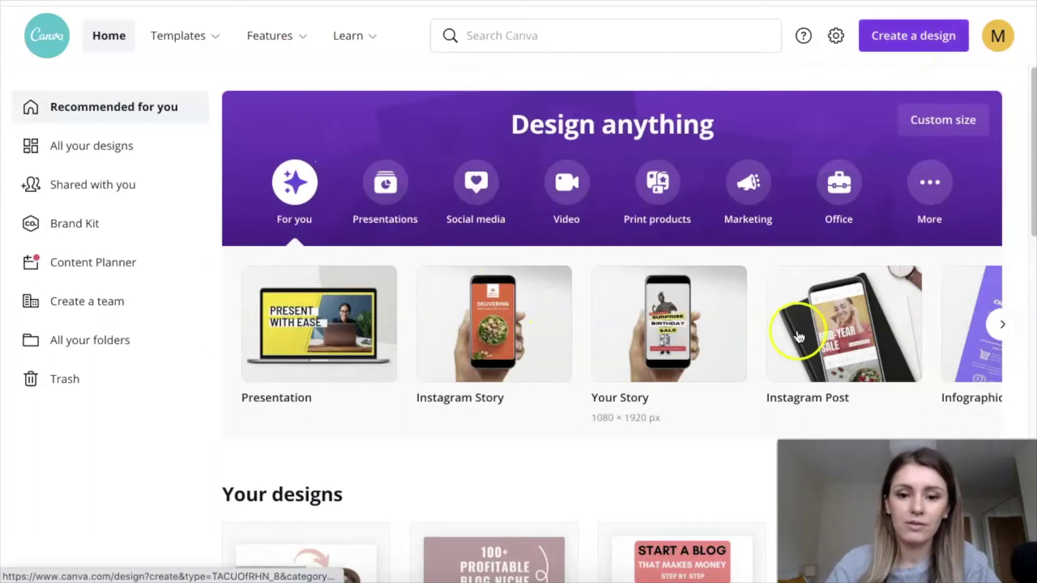
# Create a blank 16:9 presentation and add the uploaded photo of the woman in a hat.
pyautogui.click(258, 340)
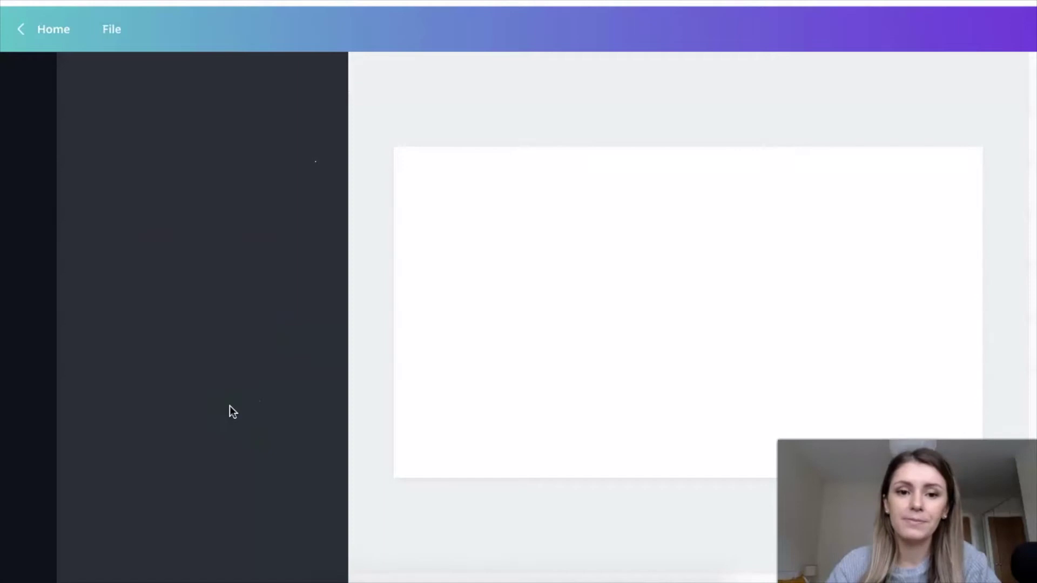
pyautogui.click(27, 203)
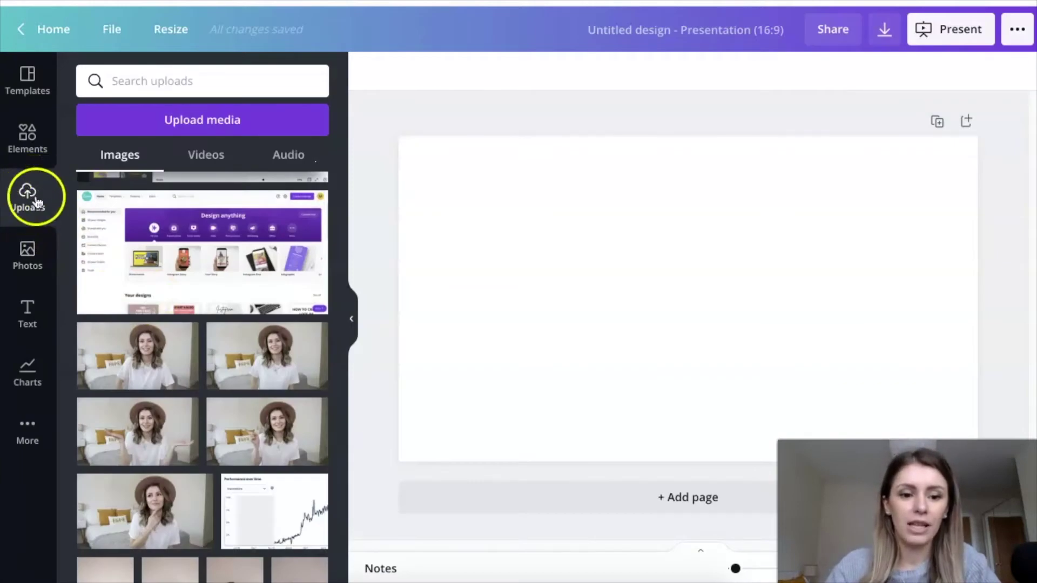
pyautogui.click(269, 362)
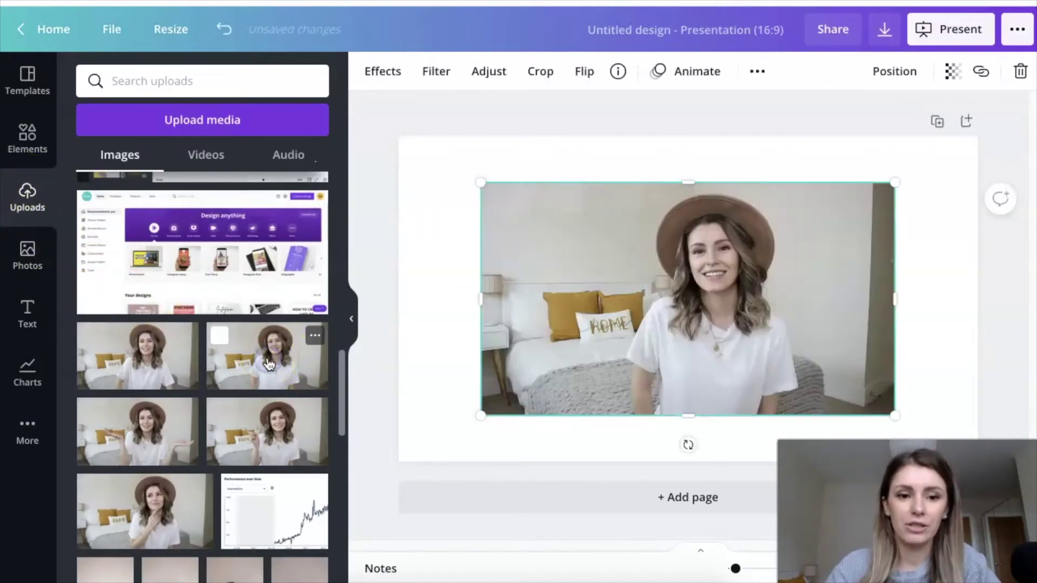
# Enlarge the photo to about 1394 by 784 across the slide.
pyautogui.click(27, 81)
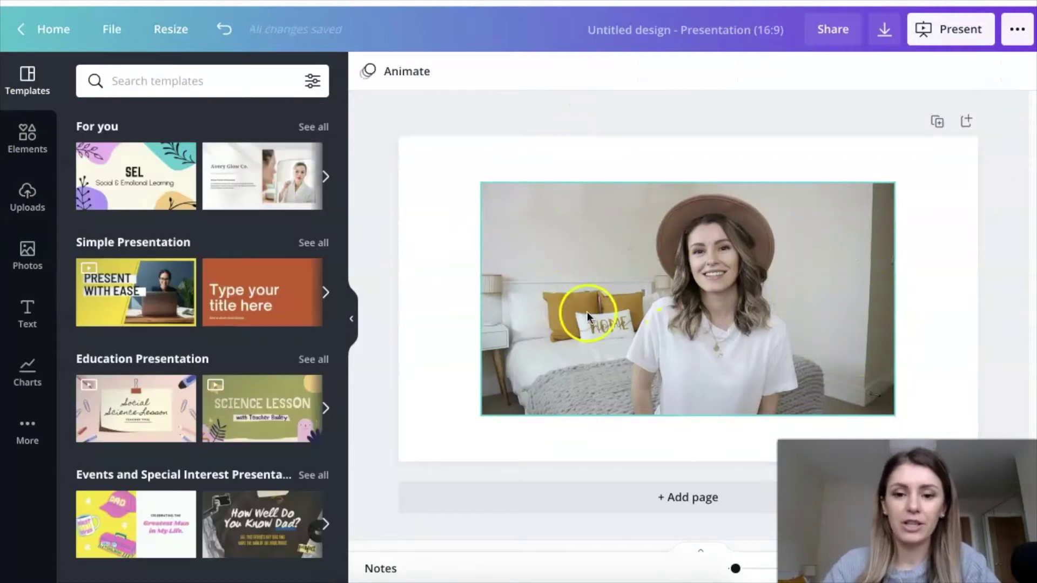
pyautogui.click(553, 204)
pyautogui.moveTo(483, 182); pyautogui.dragTo(457, 168)
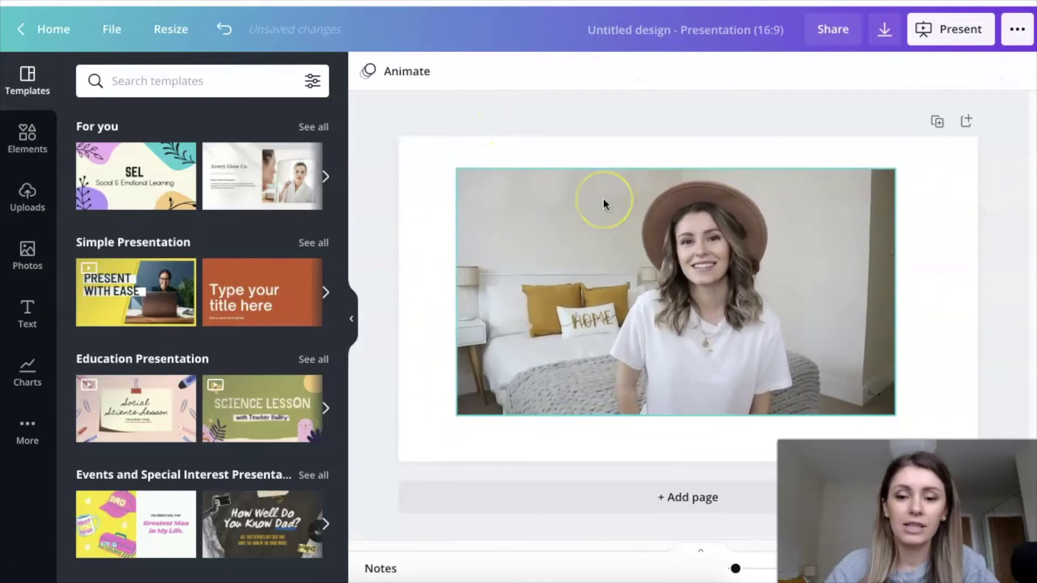
# Run Background Remover on the woman's photo.
pyautogui.click(530, 236)
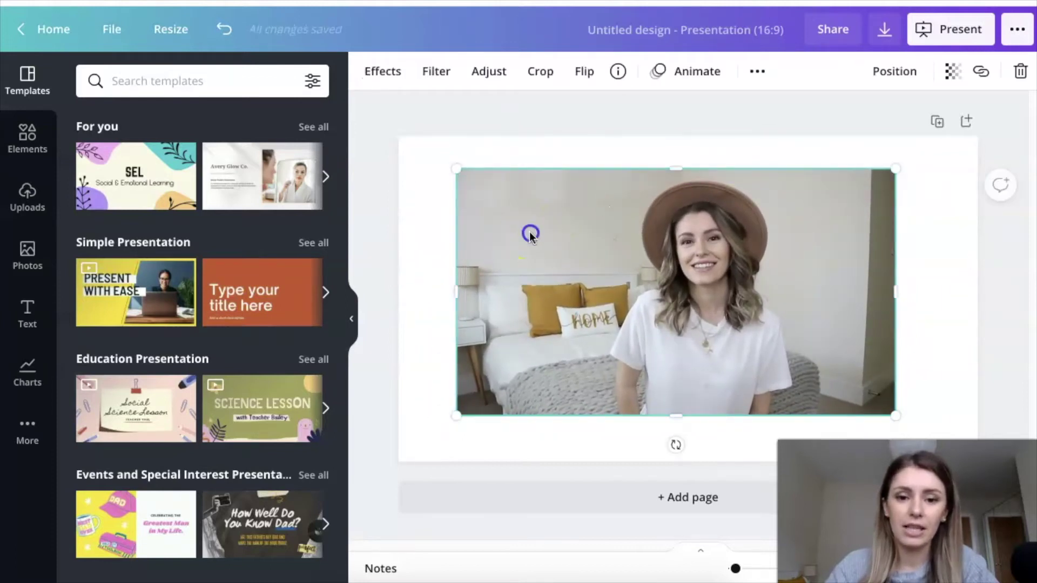
pyautogui.click(378, 71)
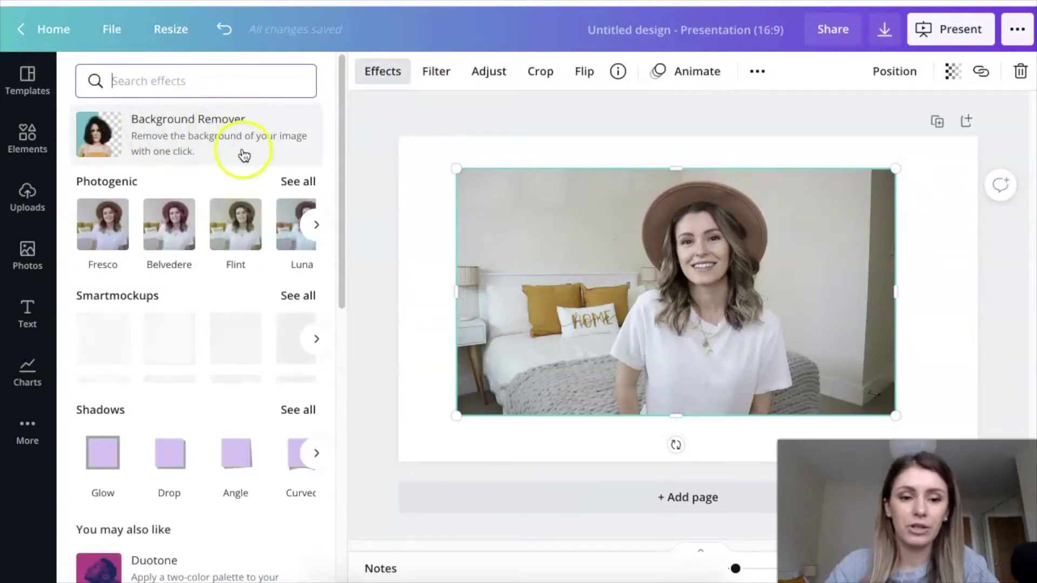
pyautogui.click(244, 149)
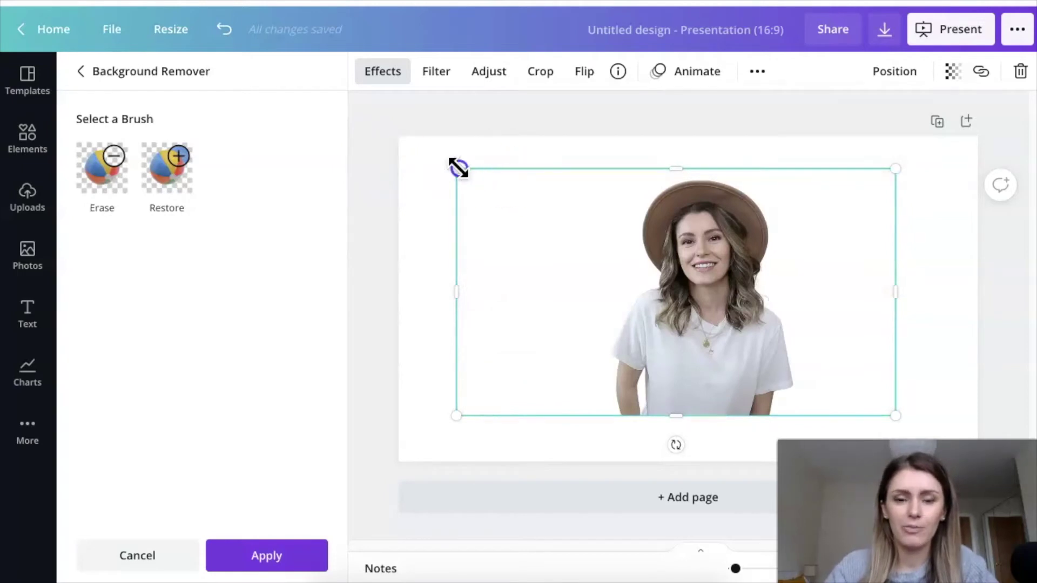
# Enlarge the cutout, shift it right and down, apply the removal, then nudge it lower.
pyautogui.moveTo(458, 168); pyautogui.dragTo(372, 136)
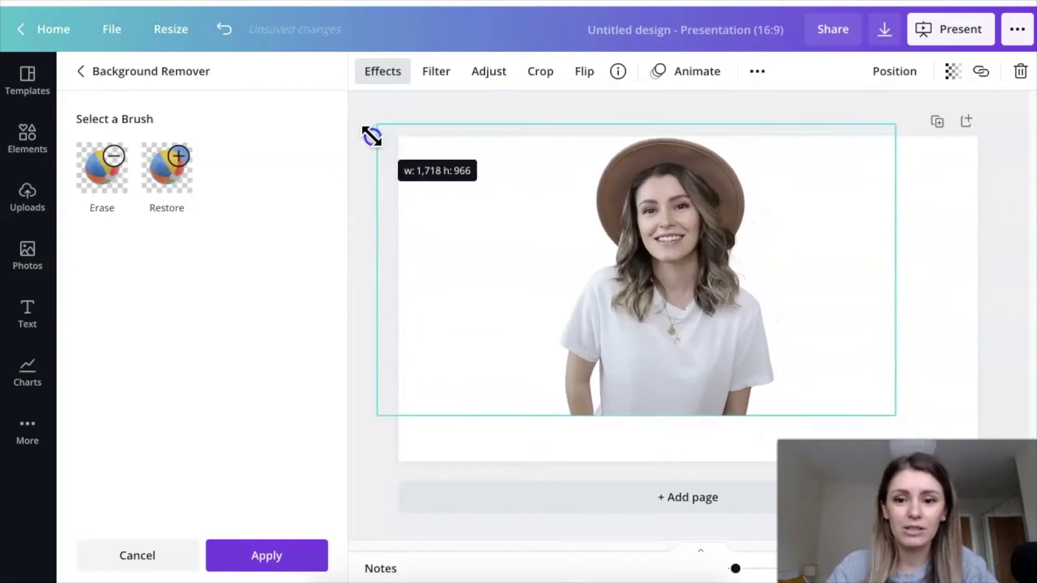
pyautogui.moveTo(622, 241); pyautogui.dragTo(665, 258)
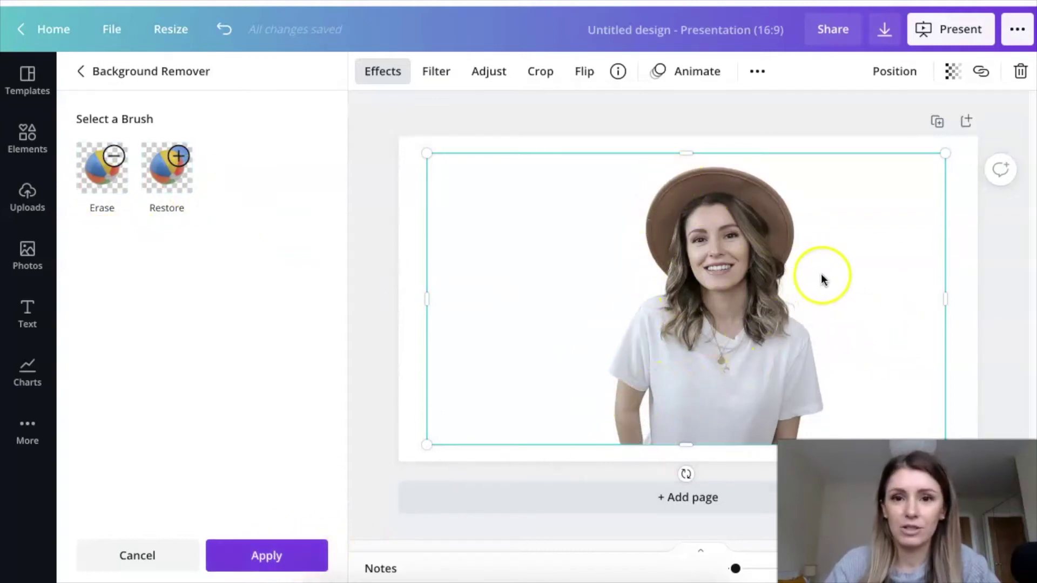
pyautogui.click(266, 558)
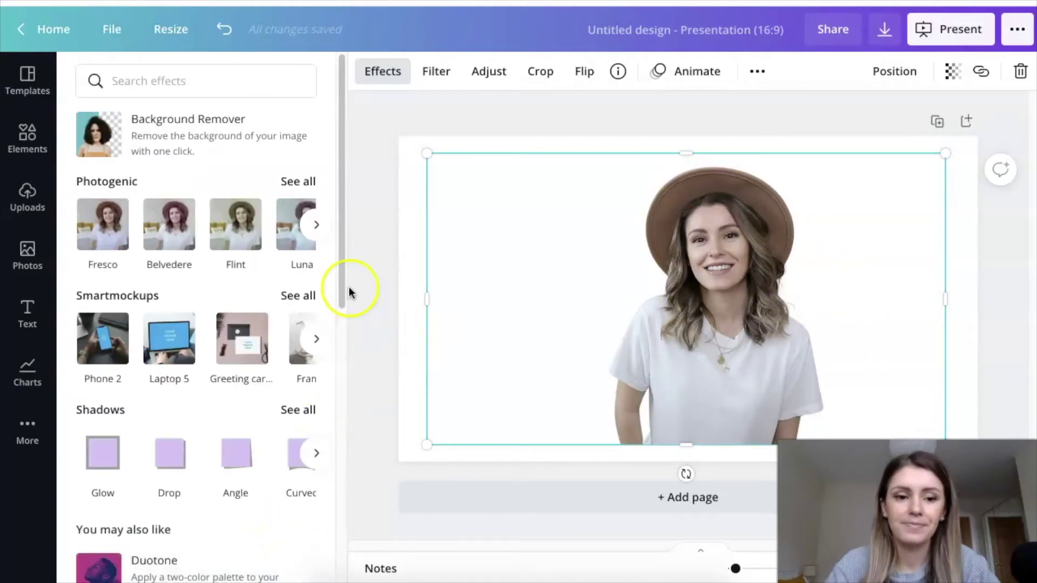
pyautogui.moveTo(633, 210)
pyautogui.mouseDown()
pyautogui.moveTo(470, 241)
pyautogui.moveTo(633, 192)
pyautogui.moveTo(621, 219)
pyautogui.moveTo(632, 225)
pyautogui.mouseUp()
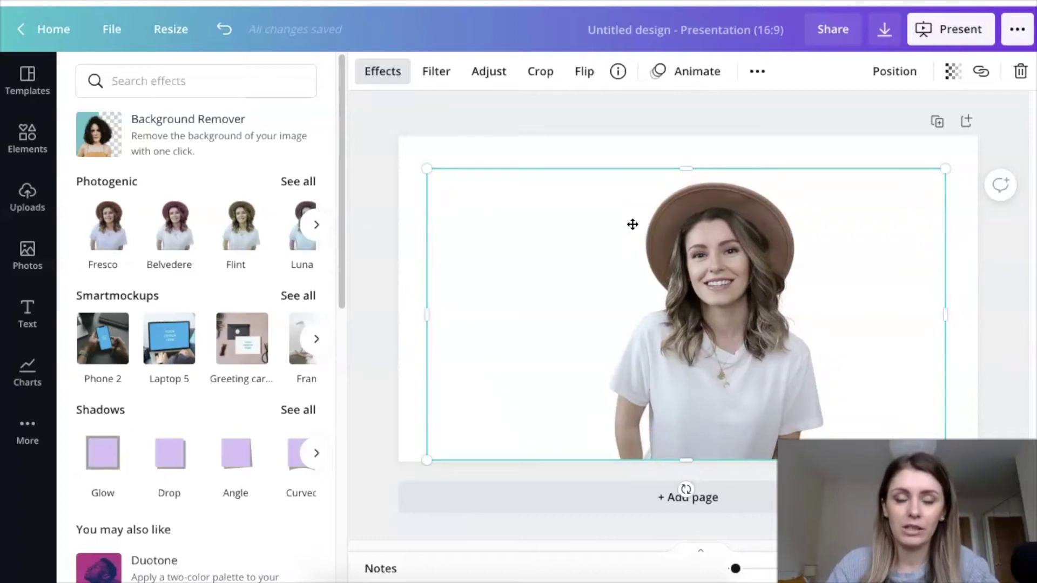
# Add a circle shape from Lines & Shapes to the slide.
pyautogui.click(31, 147)
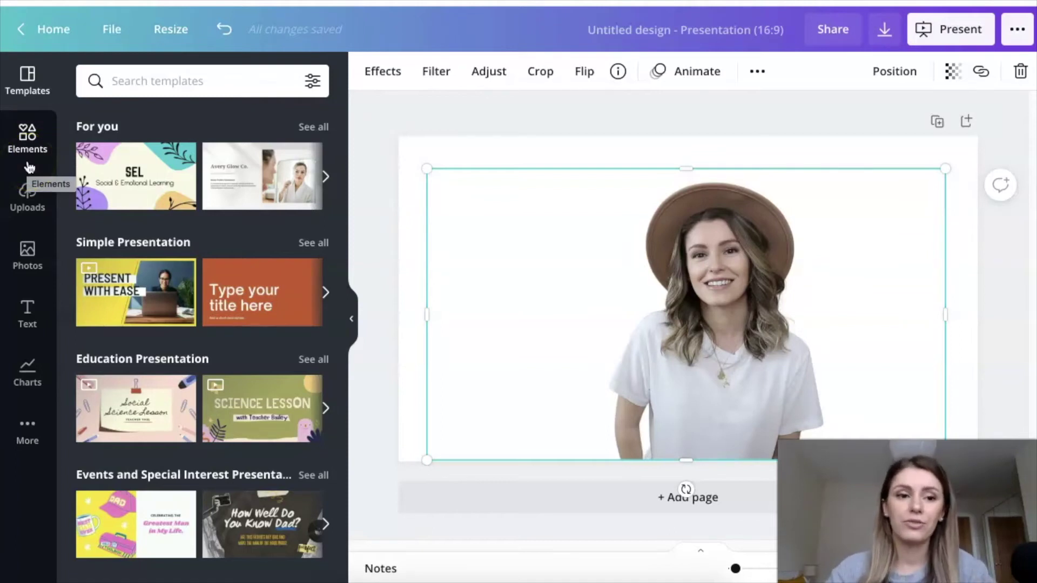
pyautogui.click(32, 162)
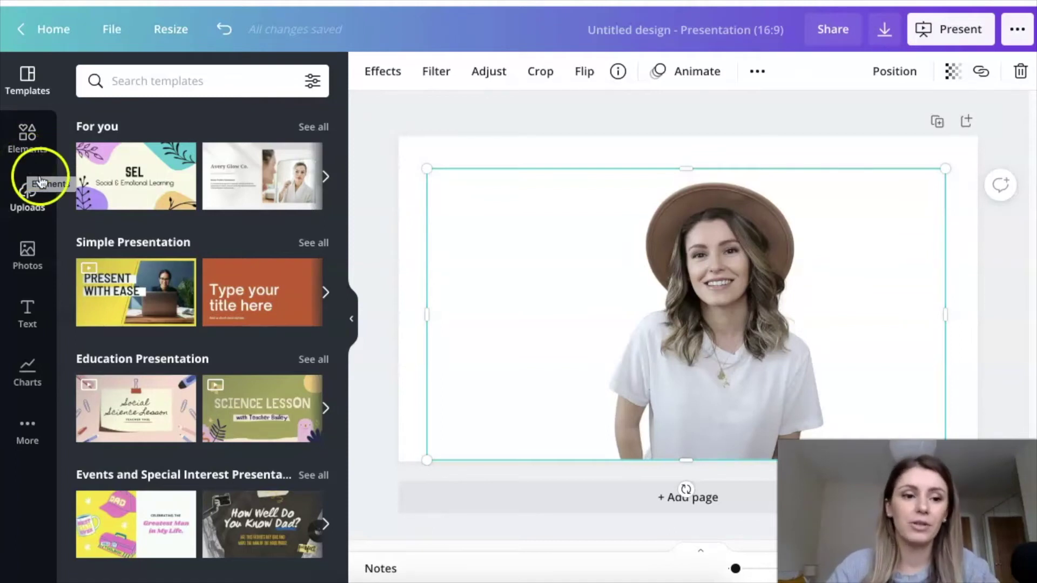
pyautogui.click(36, 144)
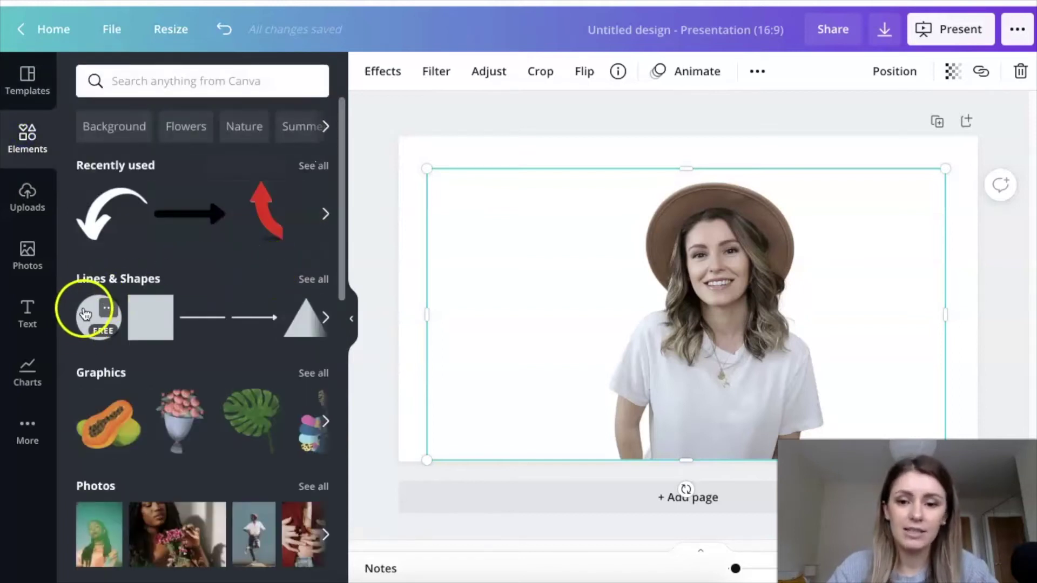
pyautogui.click(85, 314)
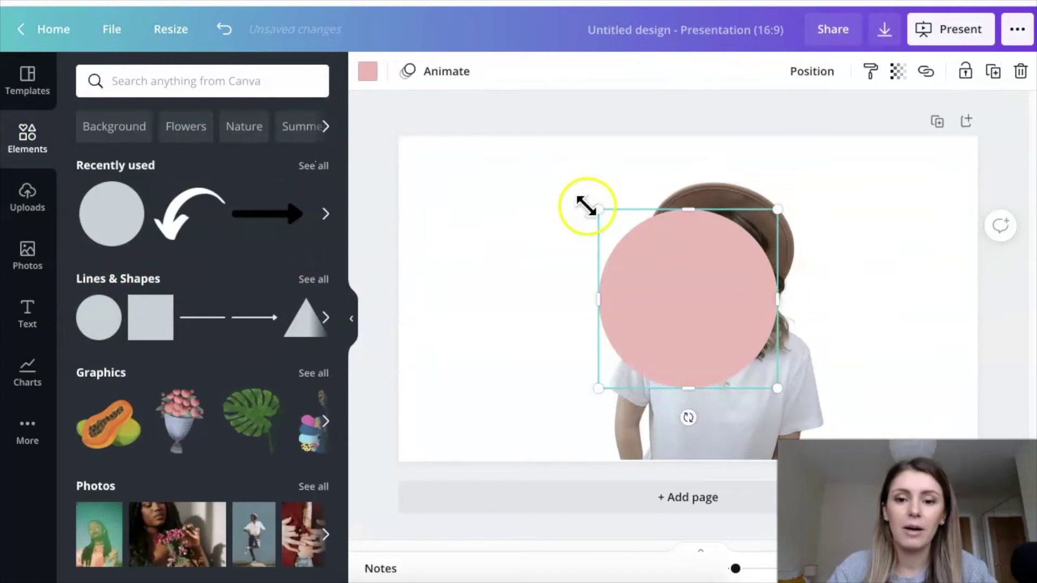
# Enlarge the pink circle to fill the slide height and centre it.
pyautogui.moveTo(598, 209); pyautogui.dragTo(391, 163)
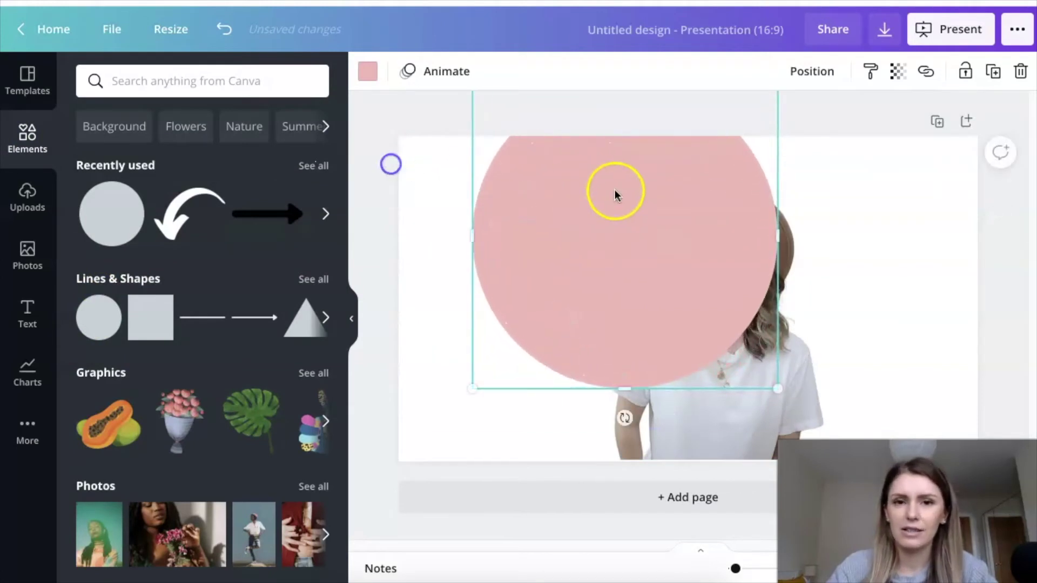
pyautogui.moveTo(616, 193); pyautogui.dragTo(678, 291)
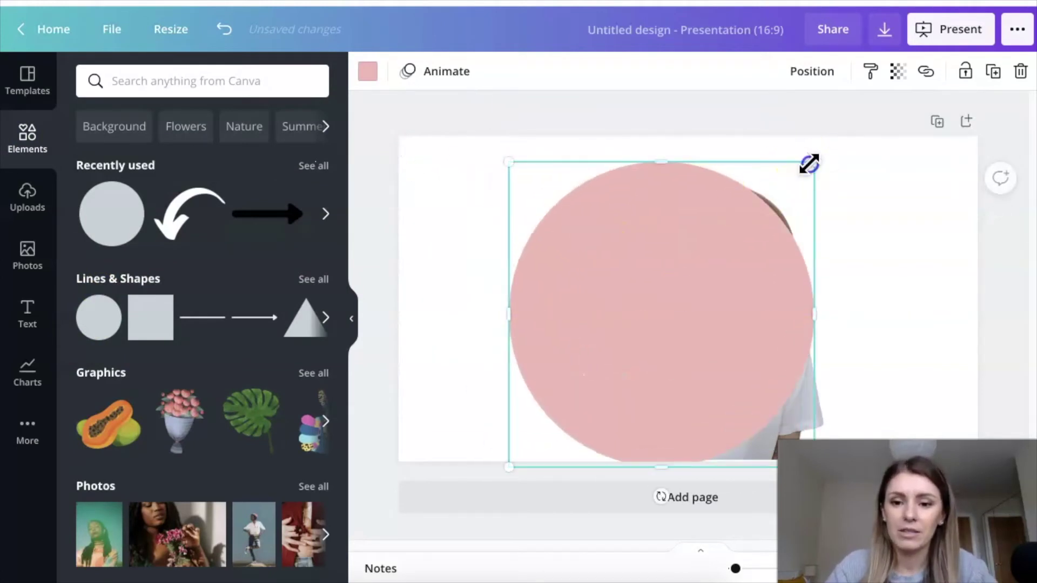
pyautogui.moveTo(809, 164); pyautogui.dragTo(827, 153)
pyautogui.moveTo(708, 236); pyautogui.dragTo(723, 238)
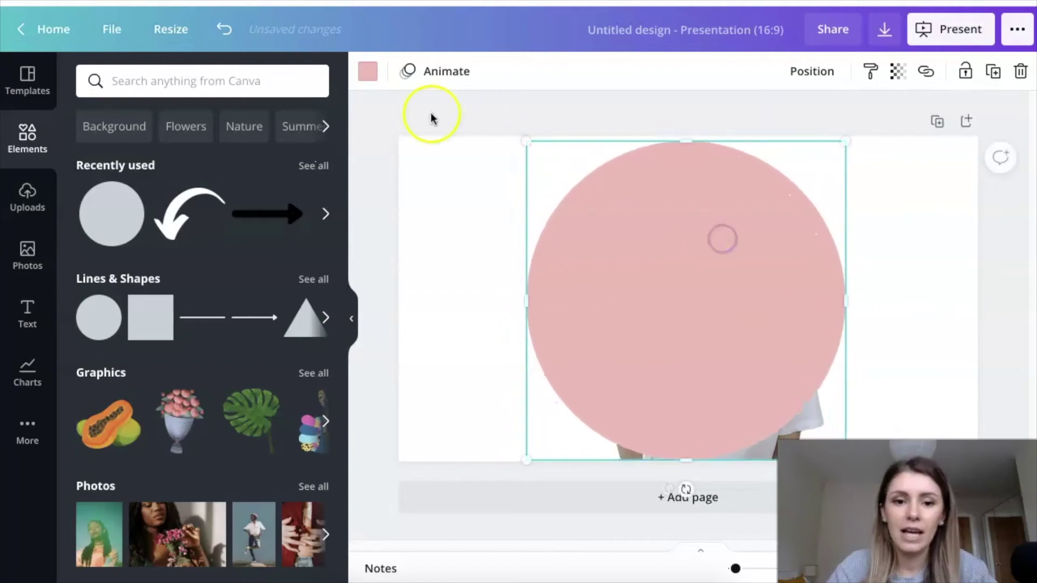
# Try yellow, brown and several pinks on the circle, settling on a softer pink.
pyautogui.click(368, 76)
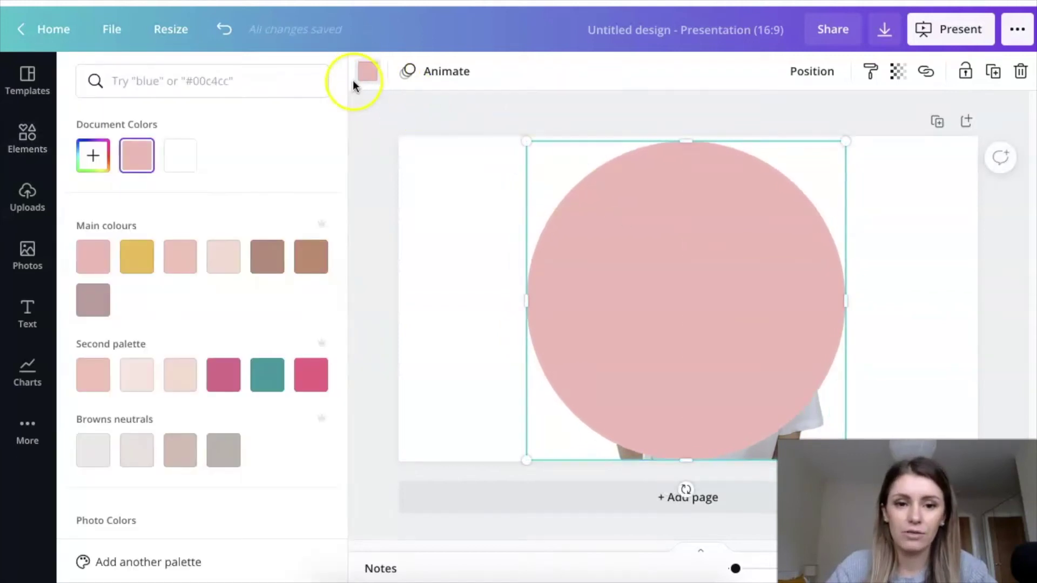
pyautogui.click(134, 264)
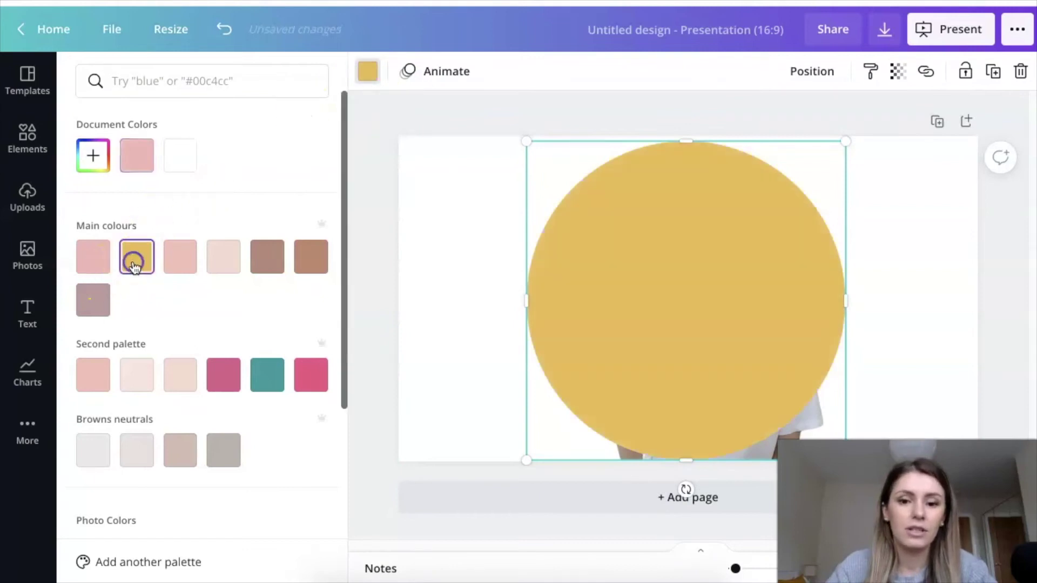
pyautogui.click(216, 261)
pyautogui.click(253, 261)
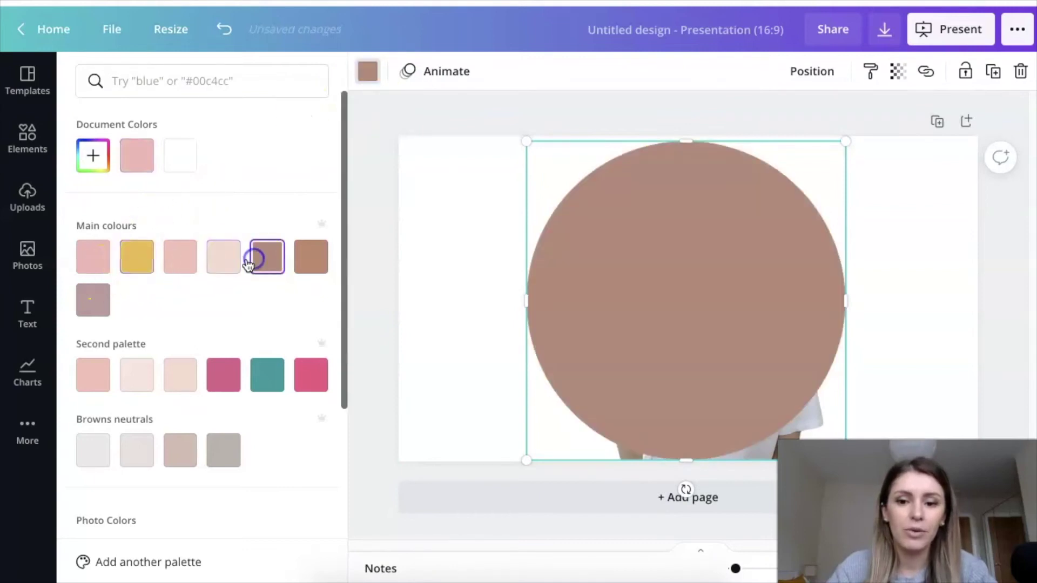
pyautogui.click(184, 264)
pyautogui.click(86, 262)
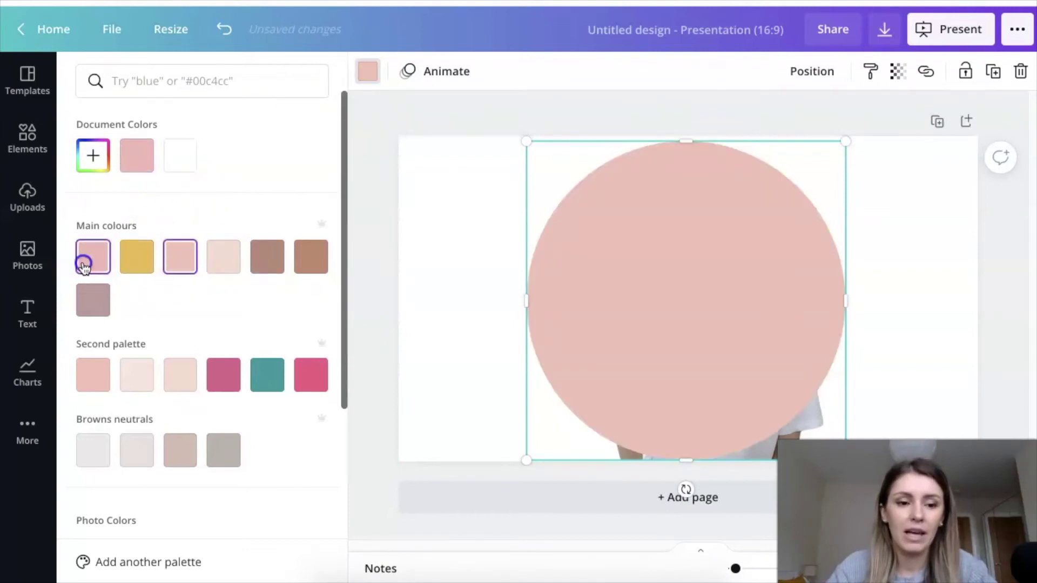
pyautogui.click(189, 260)
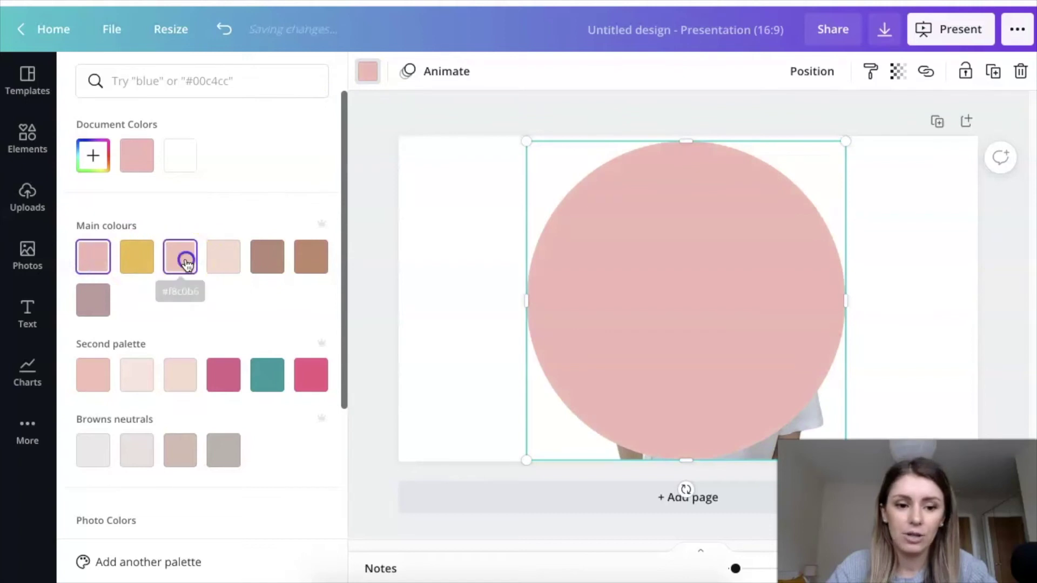
pyautogui.click(367, 290)
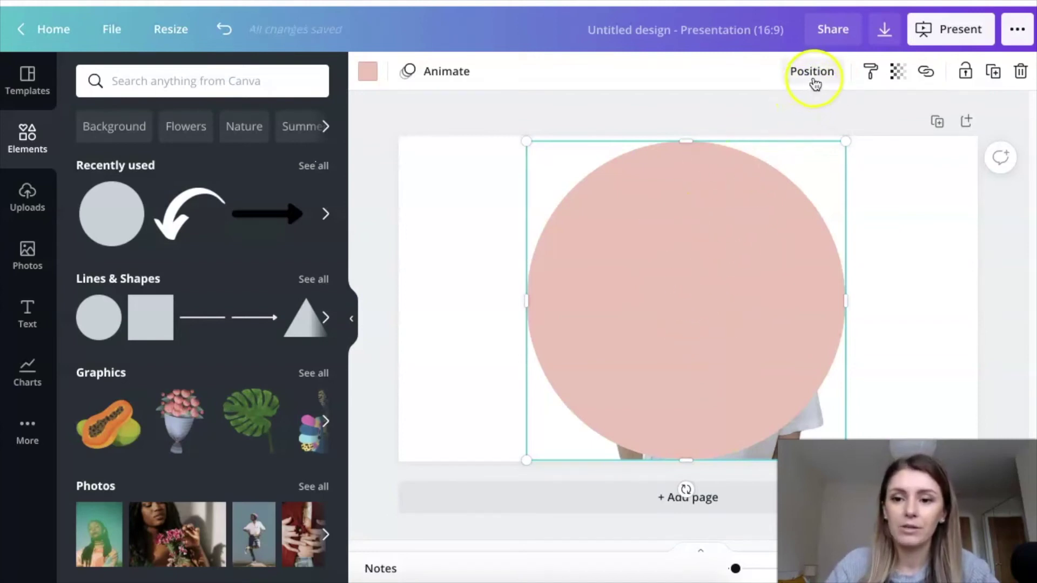
# Send the circle behind the woman, shift the cutout left, and reselect the circle.
pyautogui.click(814, 81)
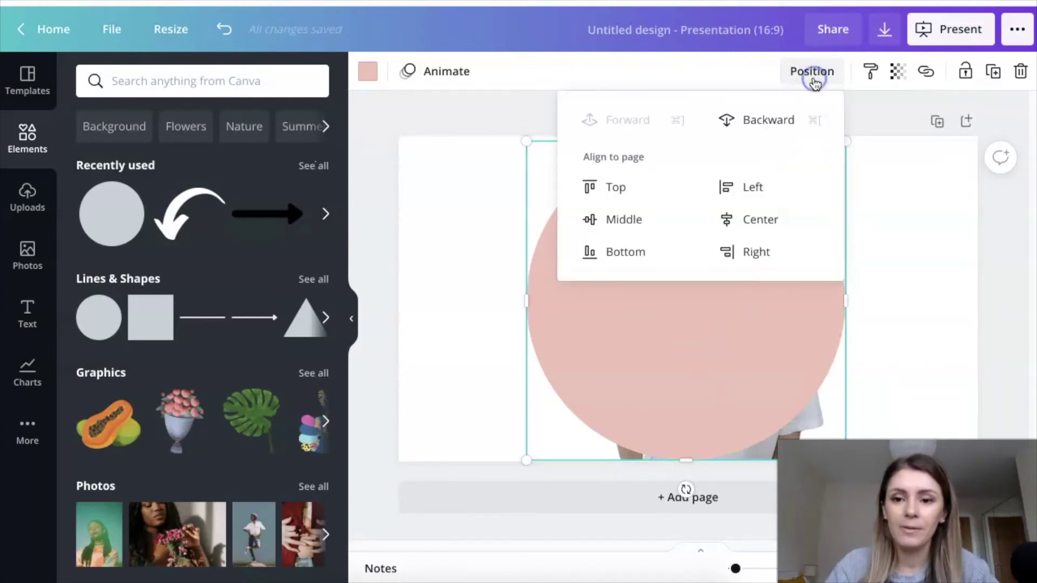
pyautogui.click(773, 123)
pyautogui.click(949, 308)
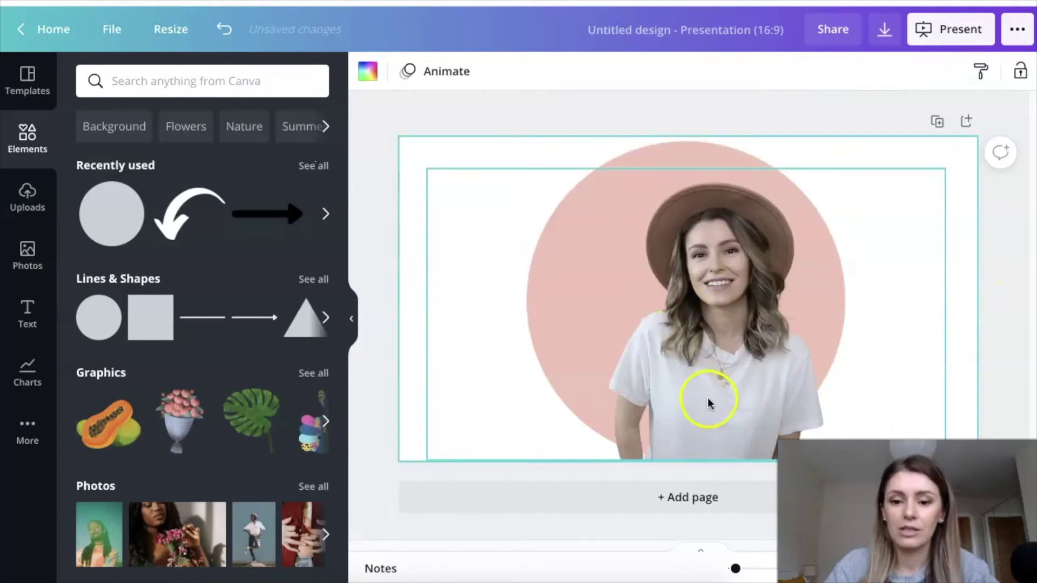
pyautogui.moveTo(710, 421); pyautogui.dragTo(679, 420)
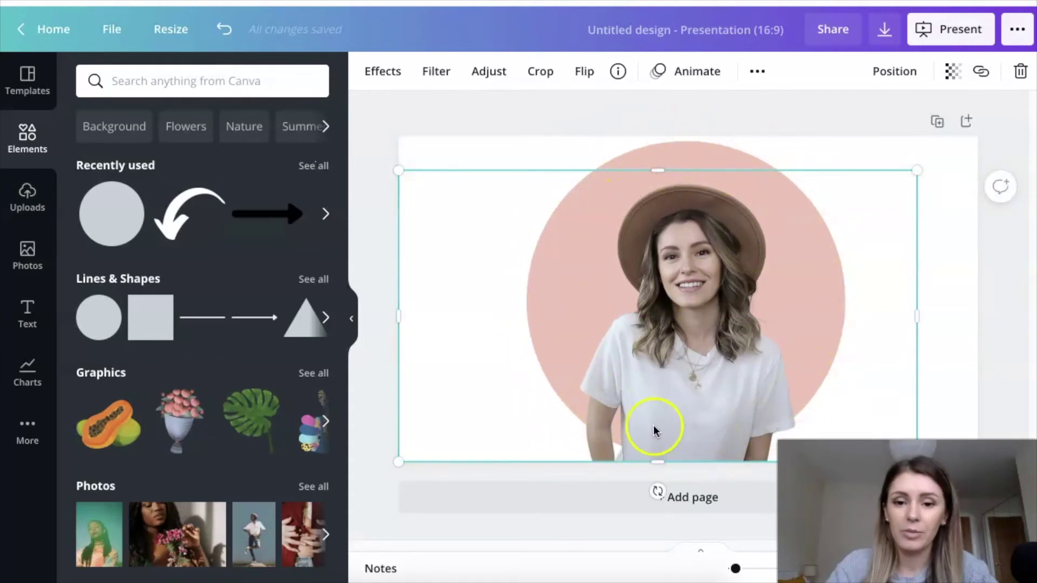
pyautogui.click(770, 128)
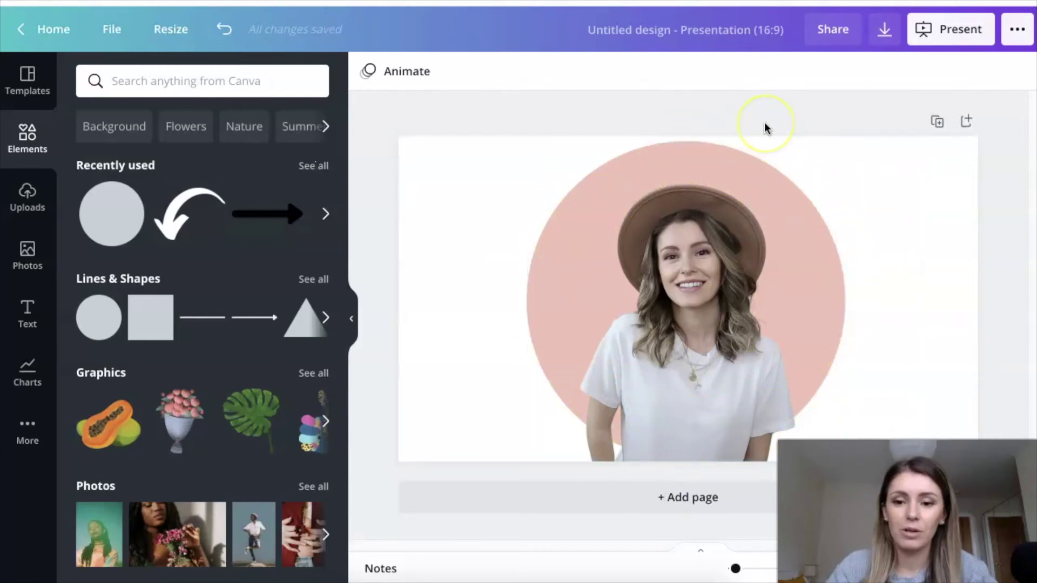
pyautogui.click(648, 157)
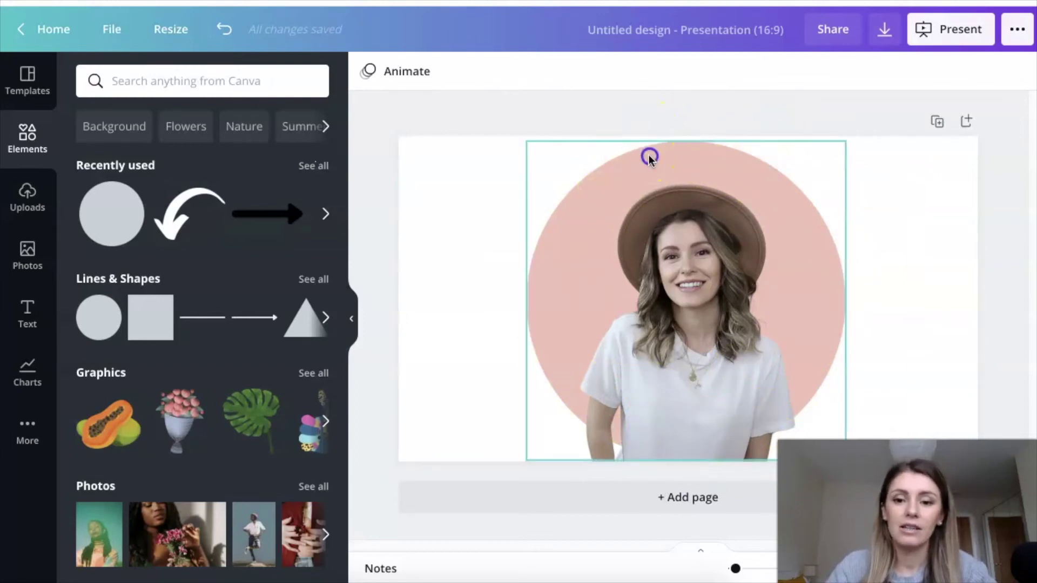
# Delete the pink circle and give the slide background a light pink colour.
pyautogui.press('Delete')
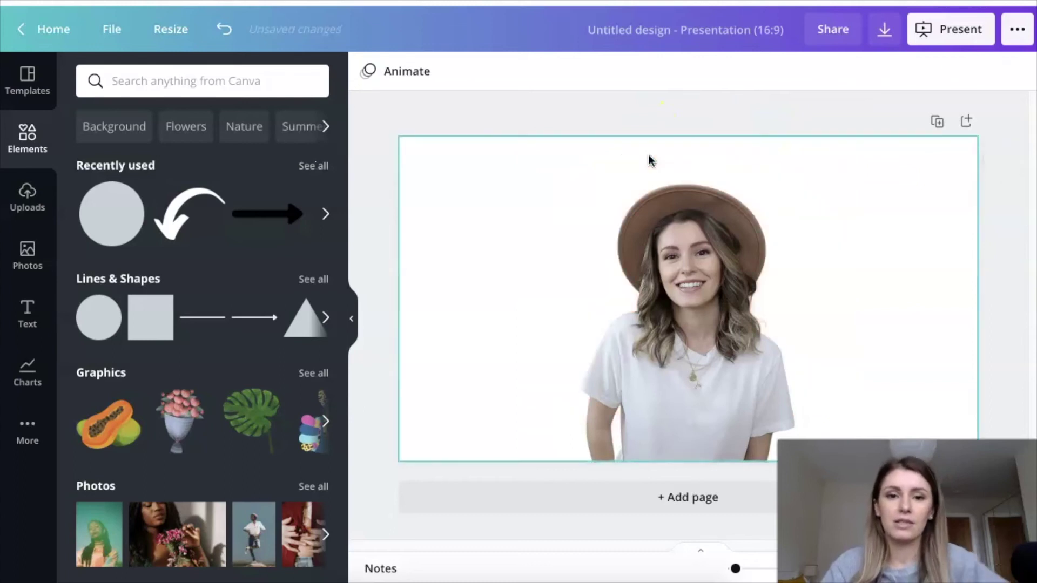
pyautogui.click(419, 154)
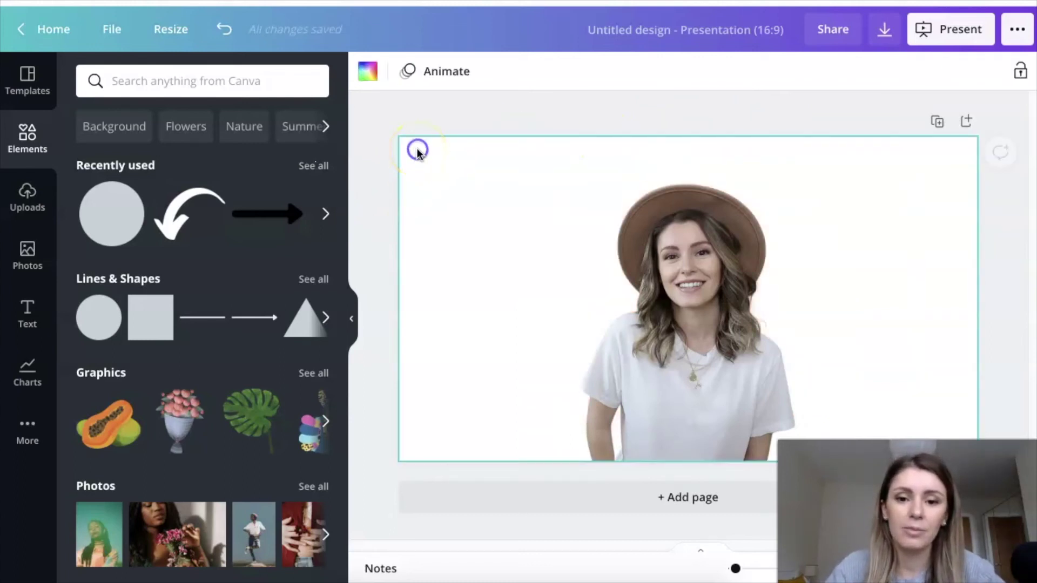
pyautogui.click(369, 72)
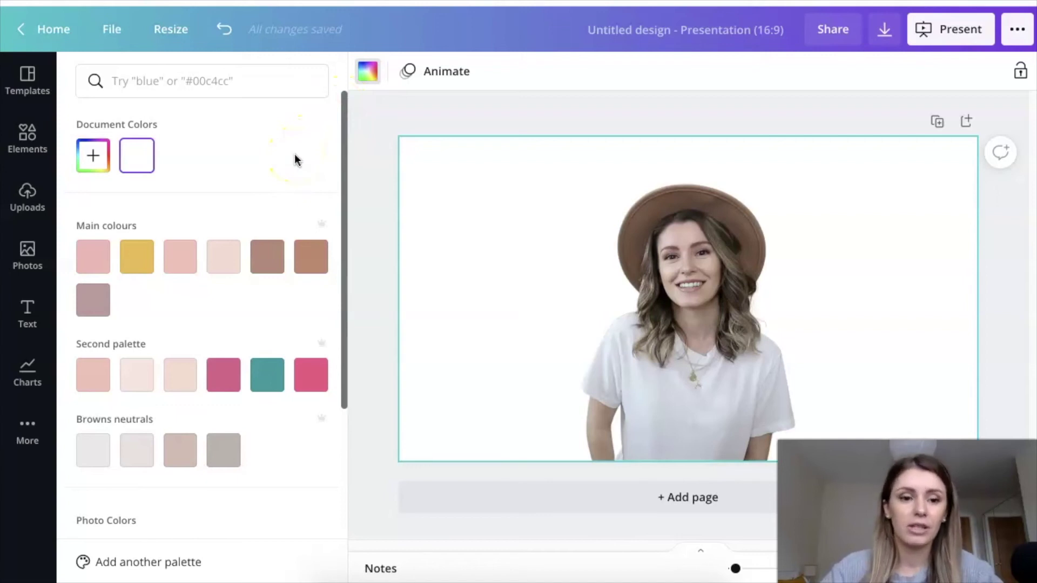
pyautogui.click(177, 264)
pyautogui.click(230, 261)
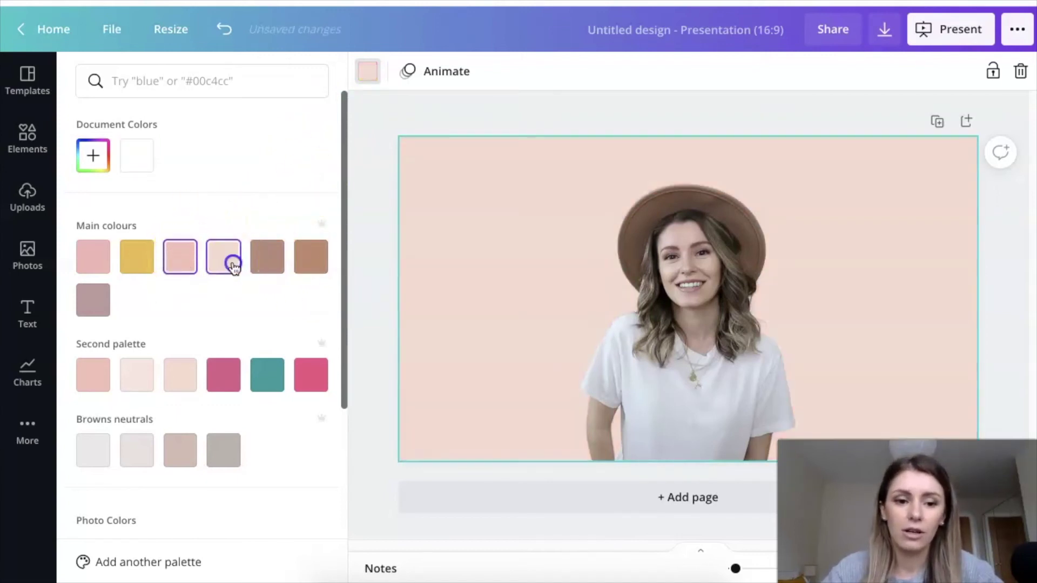
pyautogui.click(393, 115)
# Enlarge the woman's cutout slightly.
pyautogui.click(684, 286)
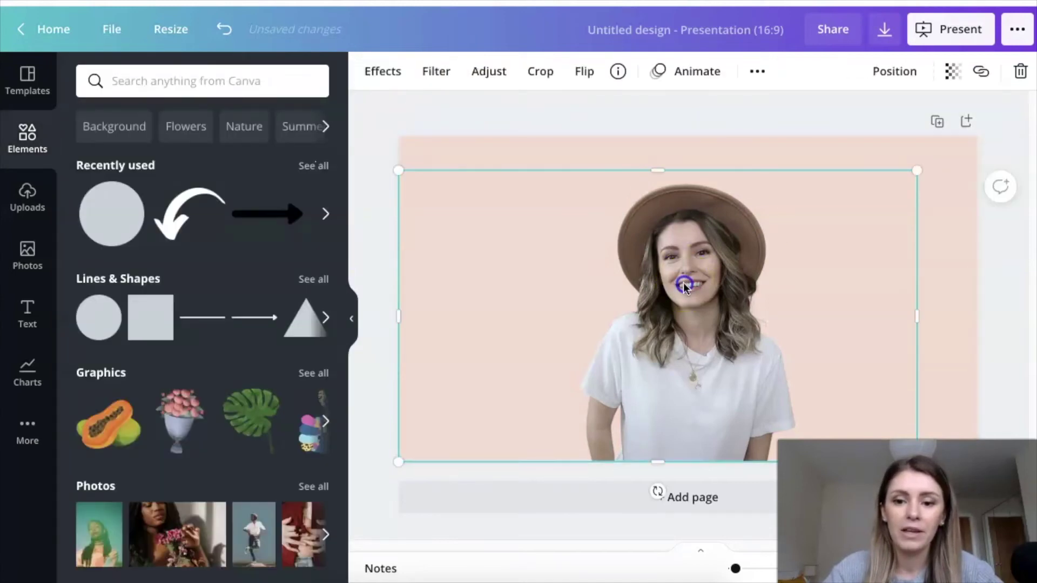
pyautogui.moveTo(921, 174)
pyautogui.mouseDown()
pyautogui.moveTo(983, 148)
pyautogui.moveTo(922, 186)
pyautogui.moveTo(931, 181)
pyautogui.mouseUp()
pyautogui.click(534, 111)
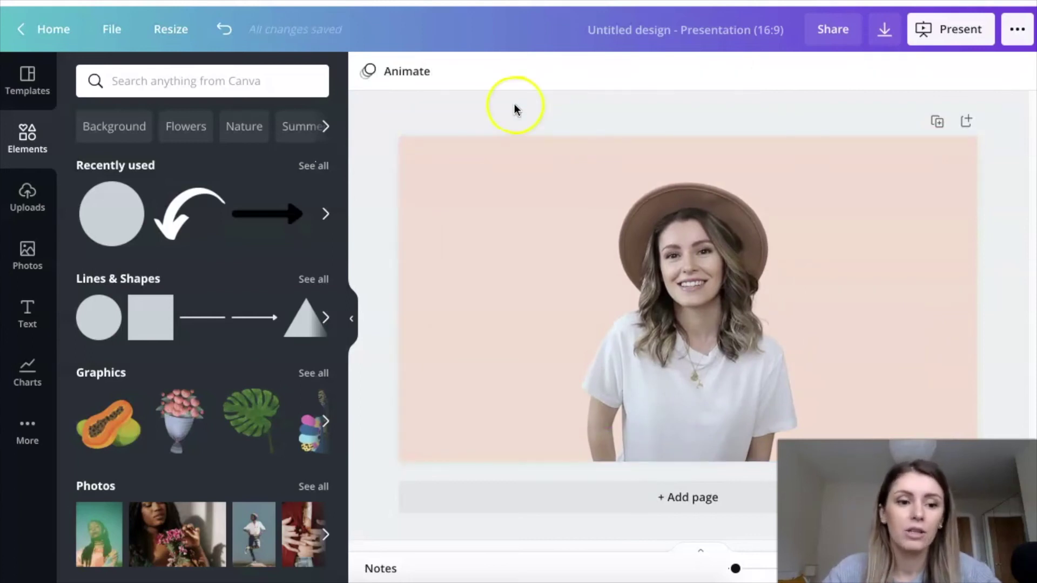
# Add a heading reading 'BLOGGING TIPS', enlarge it to size 171, and place it top centre.
pyautogui.click(27, 315)
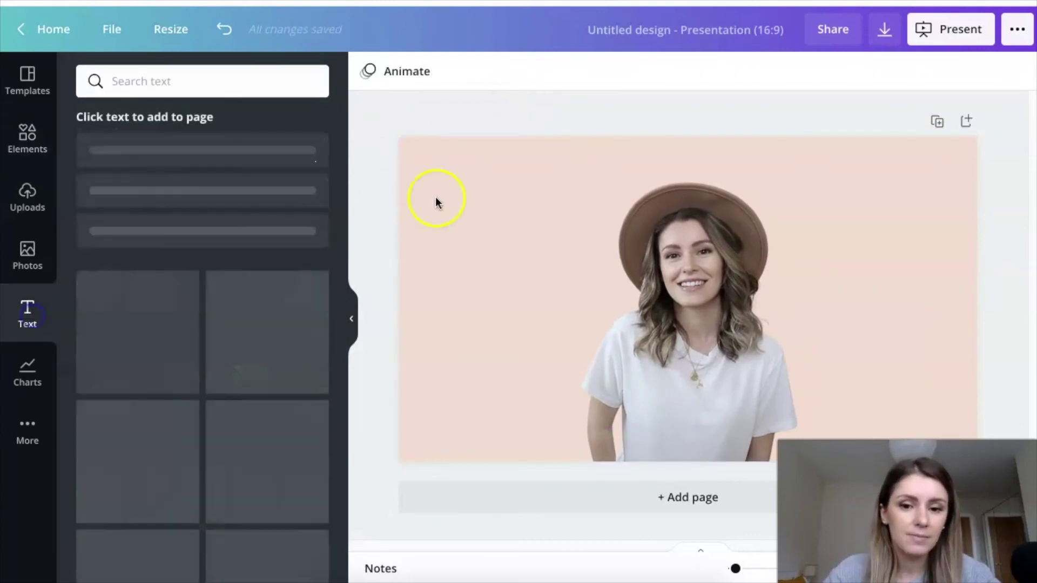
pyautogui.click(188, 165)
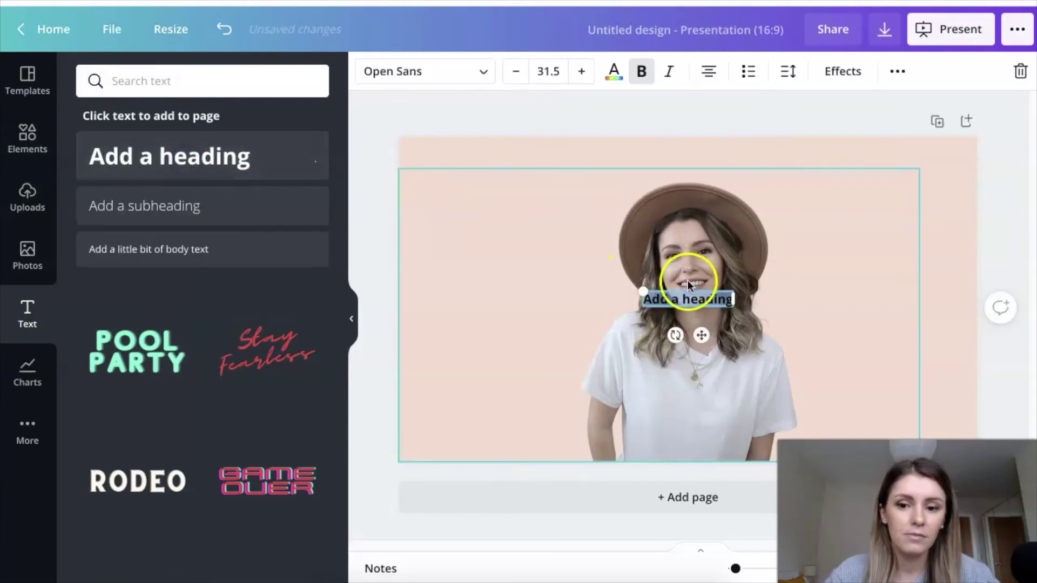
pyautogui.moveTo(640, 284); pyautogui.dragTo(468, 234)
pyautogui.tripleClick(583, 288)
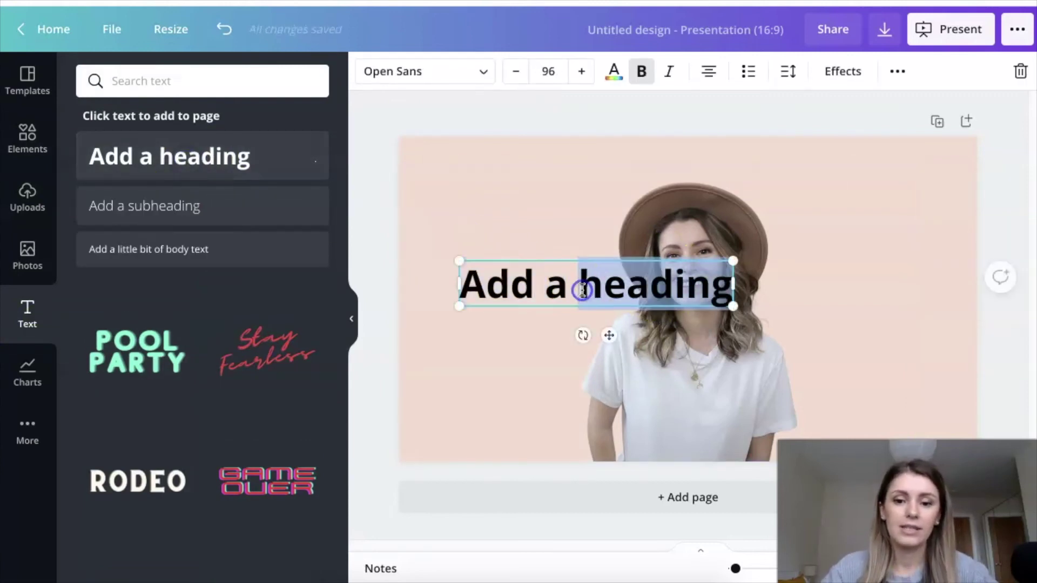
pyautogui.write('BLOGGING')
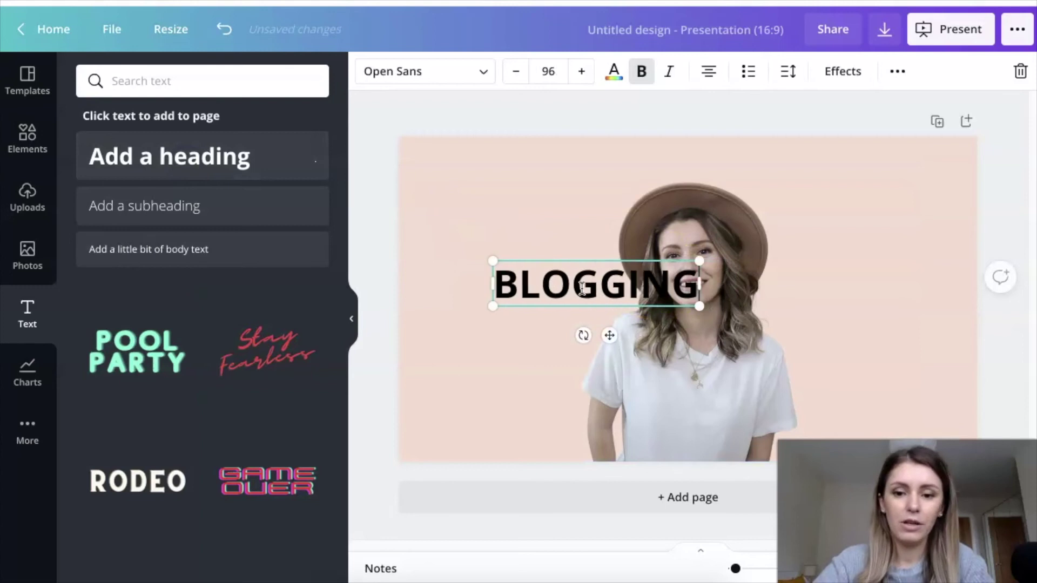
pyautogui.write('TIPS')
pyautogui.moveTo(578, 282); pyautogui.dragTo(805, 189)
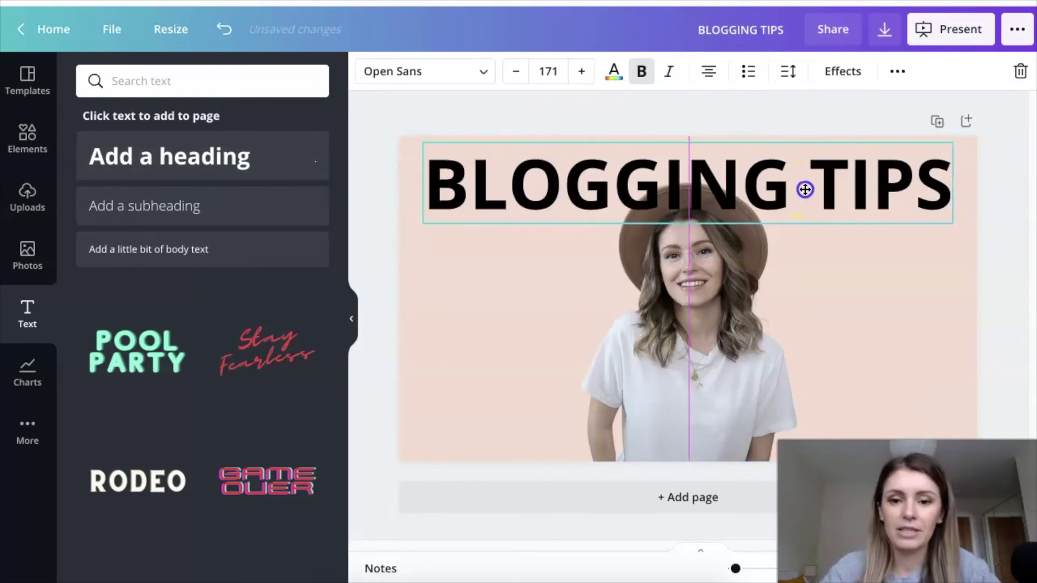
pyautogui.click(663, 320)
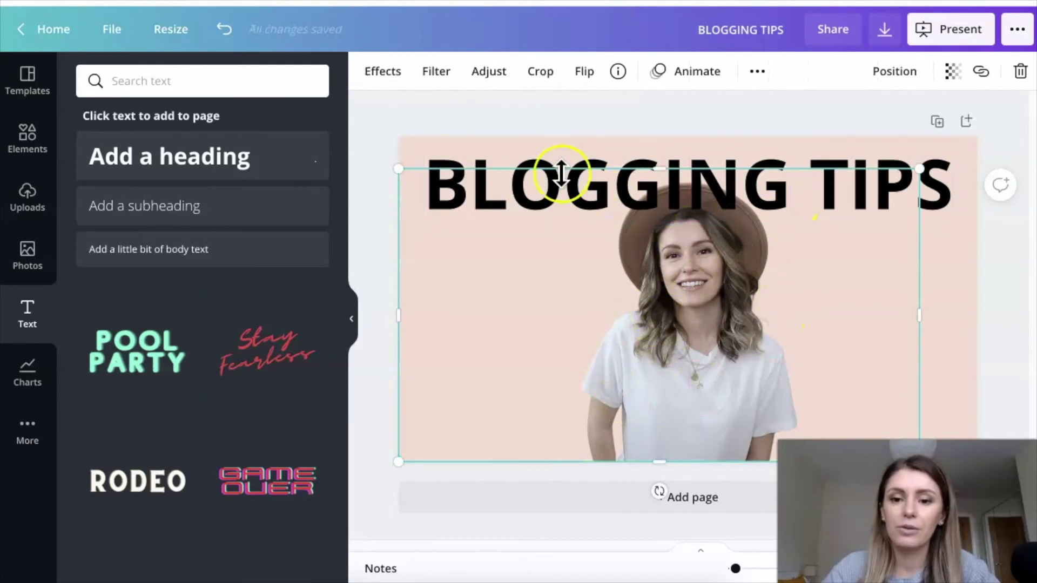
# Send the BLOGGING TIPS heading backward behind the woman's photo.
pyautogui.click(724, 187)
pyautogui.click(897, 71)
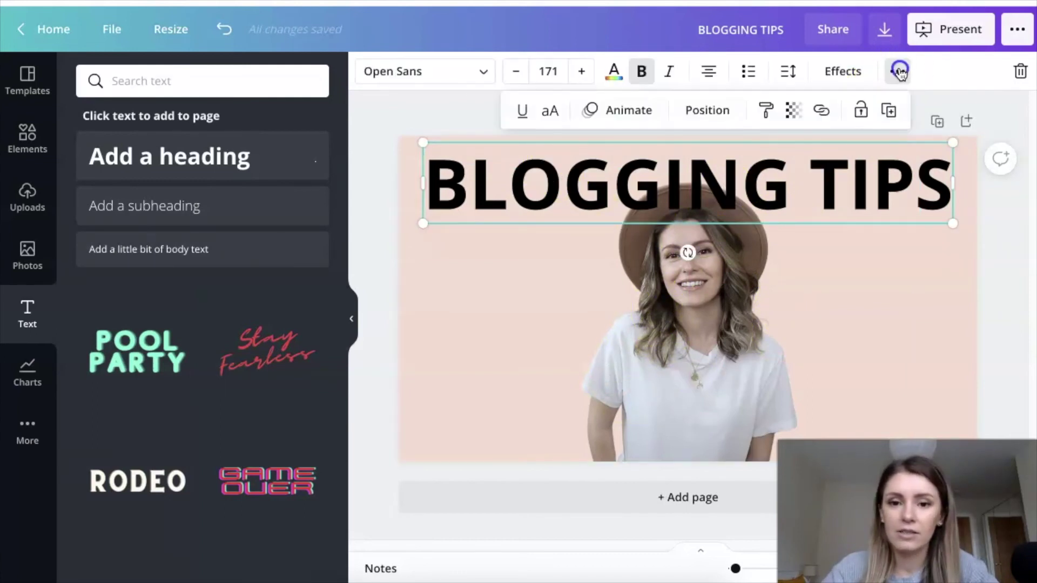
pyautogui.click(697, 116)
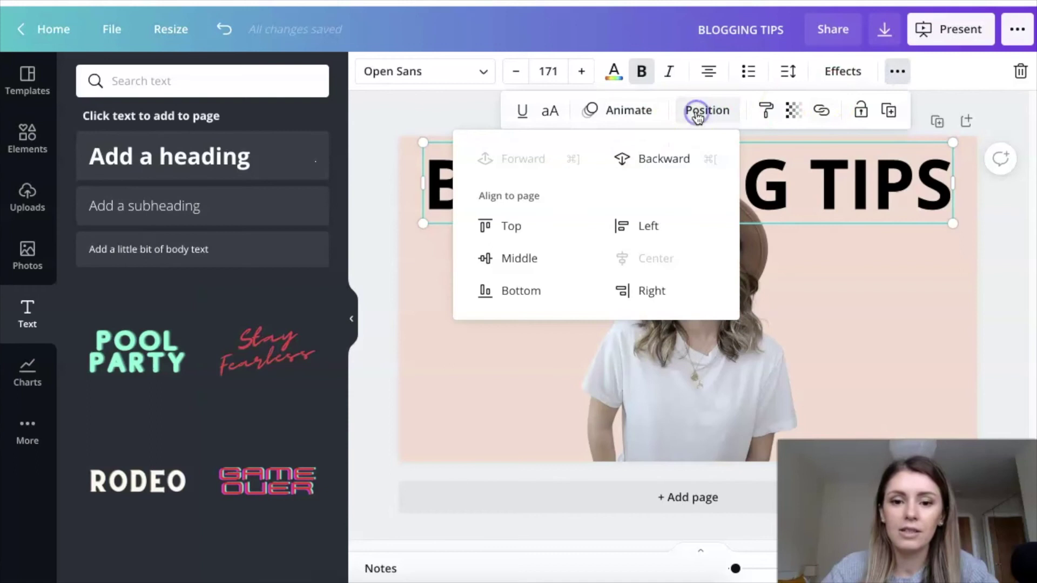
pyautogui.click(670, 160)
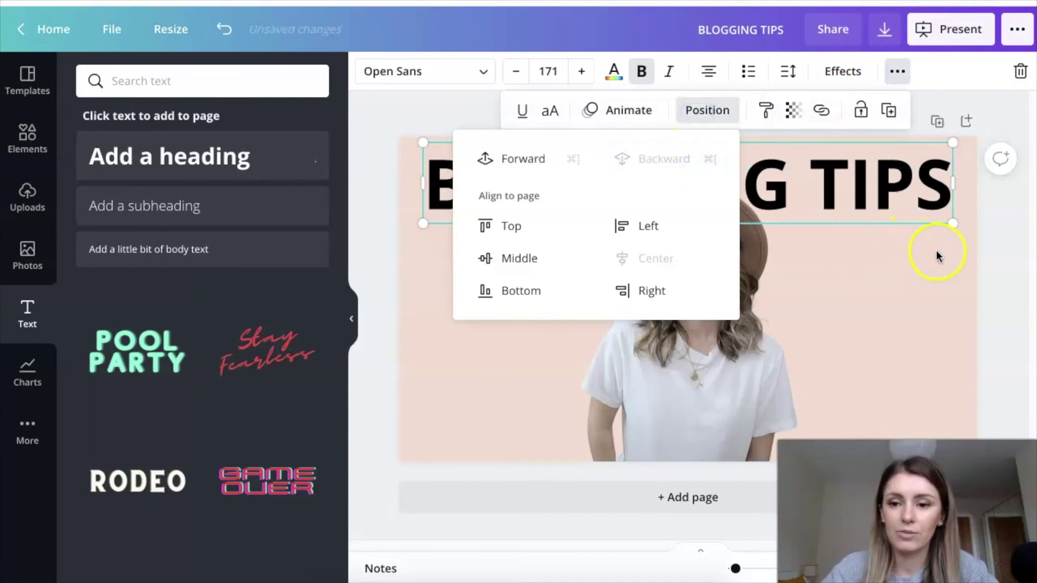
# Nudge the woman's photo slightly higher so her hat overlaps the lettering.
pyautogui.click(733, 300)
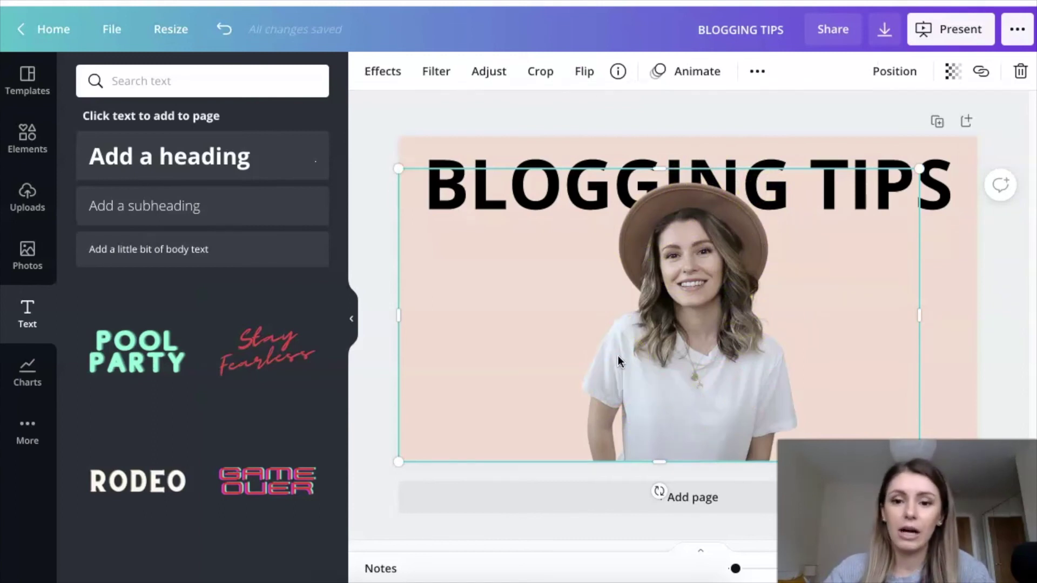
pyautogui.moveTo(637, 373)
pyautogui.mouseDown()
pyautogui.moveTo(643, 345)
pyautogui.moveTo(634, 375)
pyautogui.mouseUp()
pyautogui.click(595, 118)
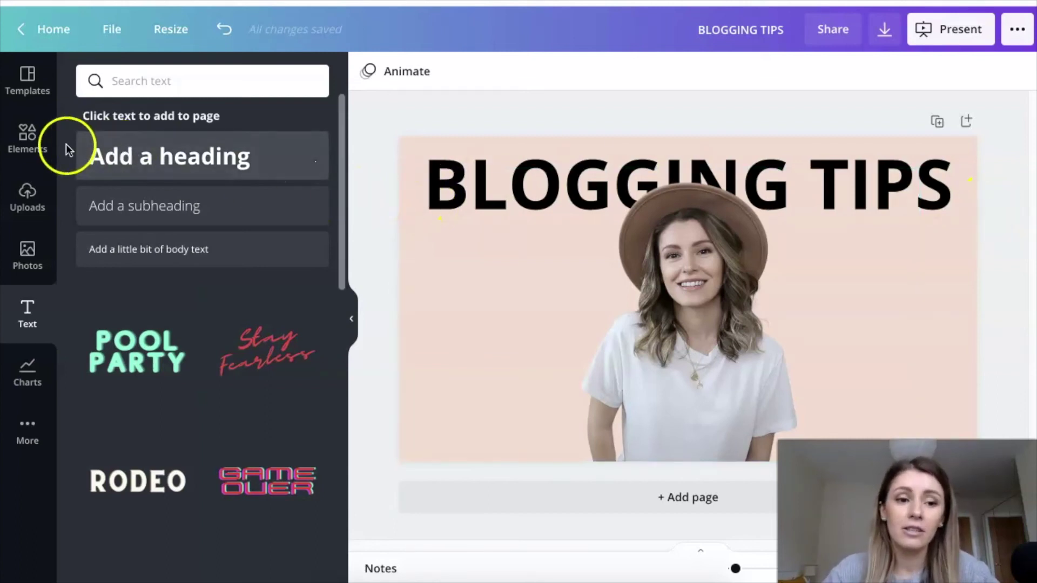
# Search Elements for 'dots' and add the scattered dots graphic.
pyautogui.click(28, 138)
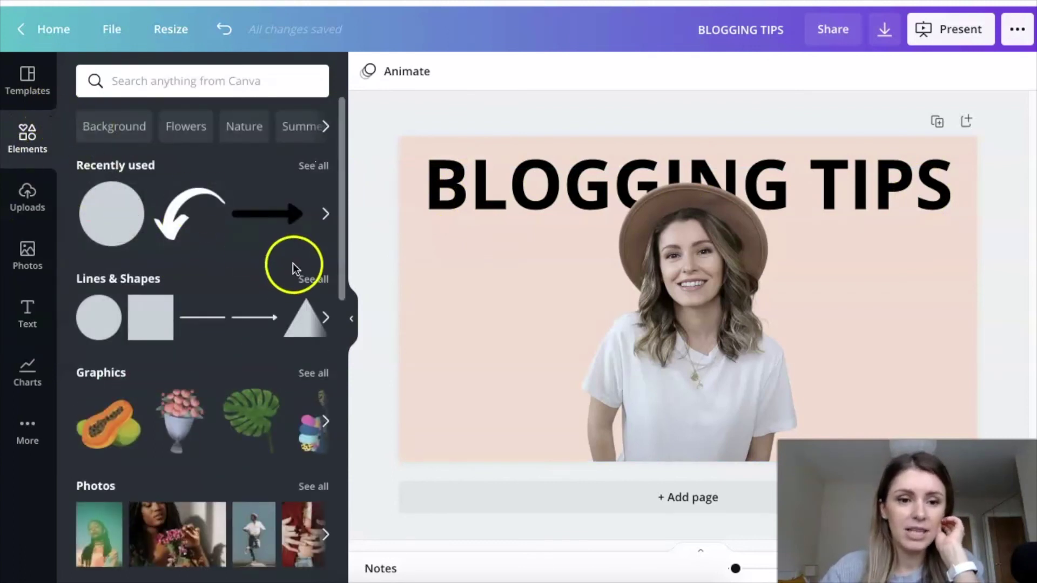
pyautogui.click(181, 83)
pyautogui.write('dots')
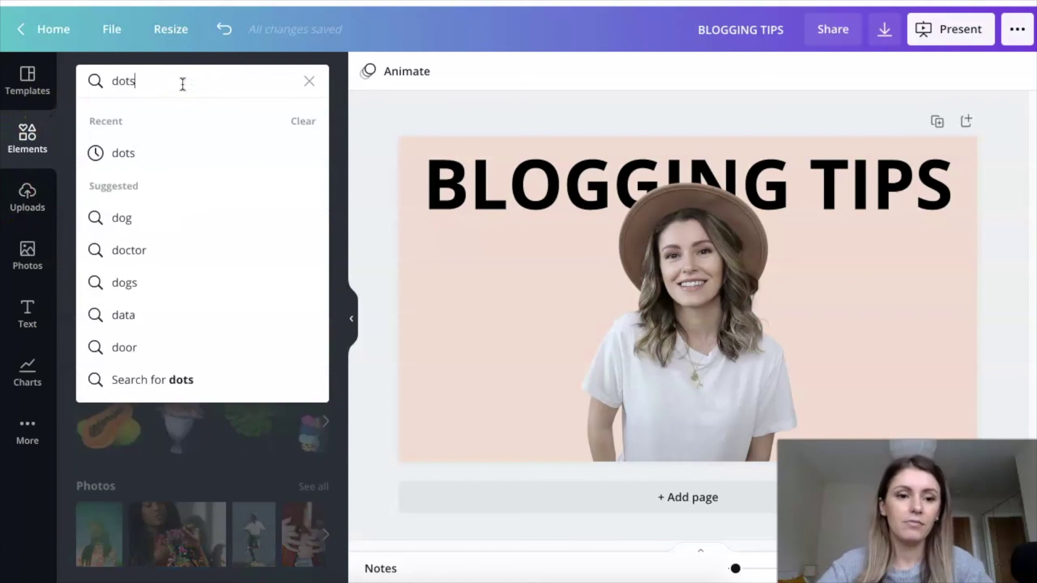
pyautogui.press('Return')
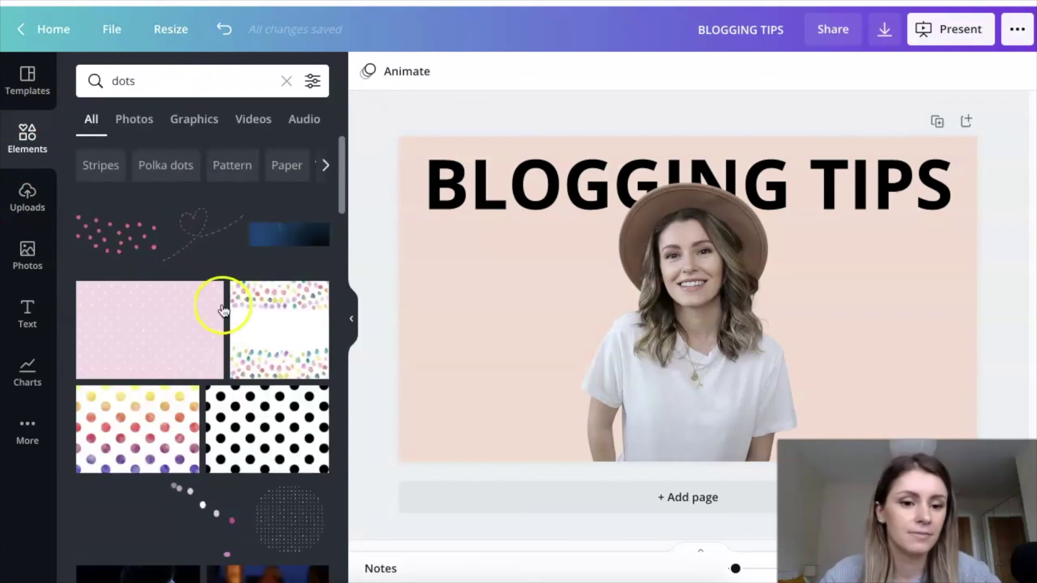
pyautogui.scroll(-5, 222, 308)
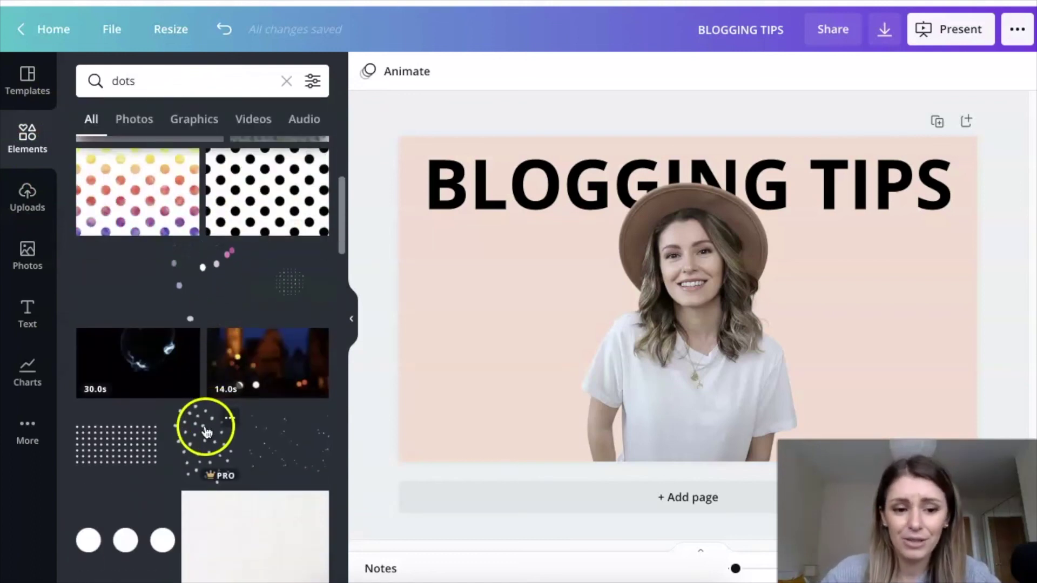
pyautogui.click(197, 439)
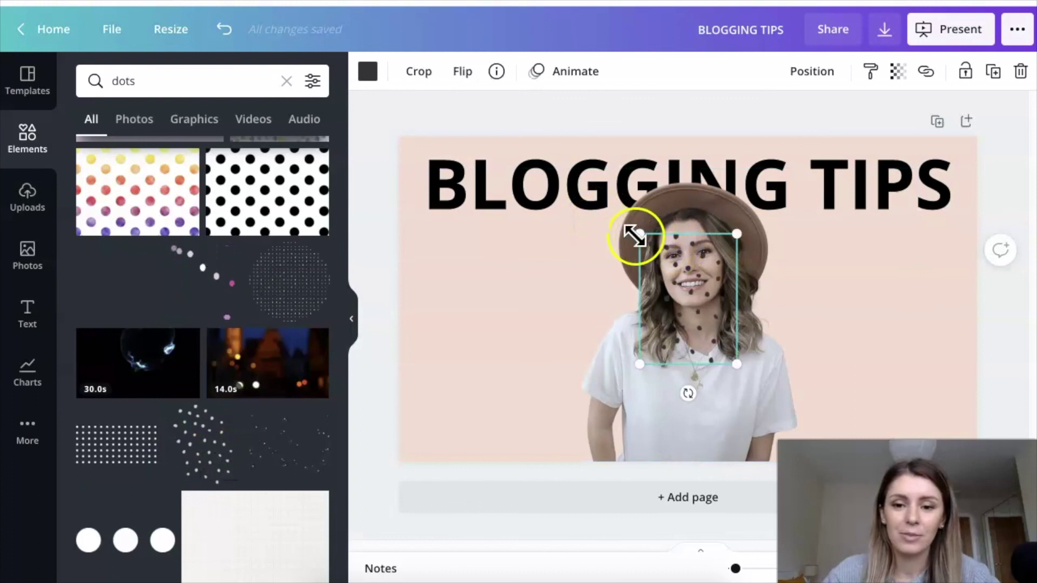
# Enlarge the dots graphic, move it left of the woman, and send it behind her.
pyautogui.moveTo(635, 234); pyautogui.dragTo(512, 146)
pyautogui.moveTo(720, 232); pyautogui.dragTo(674, 324)
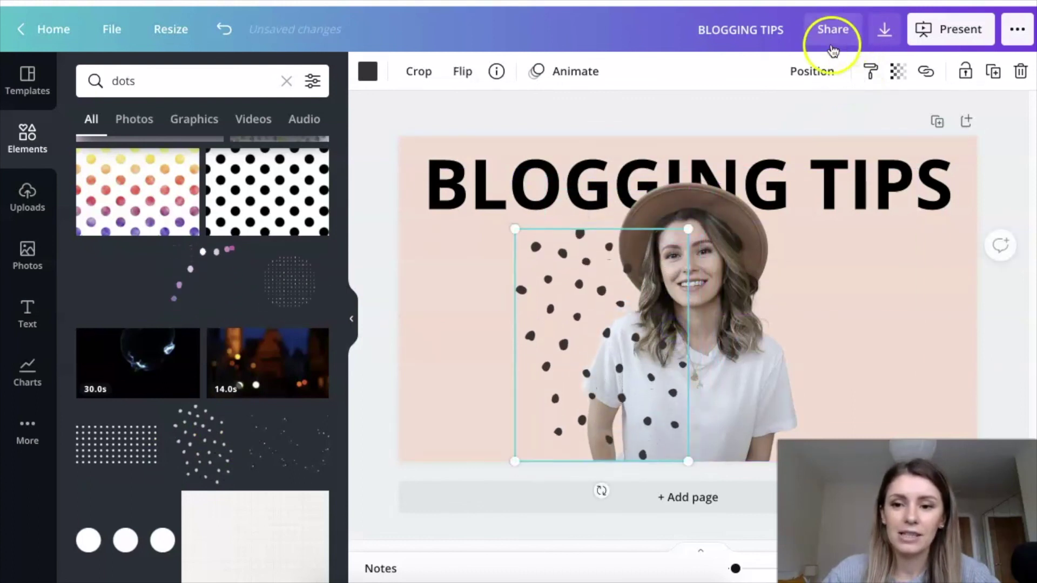
pyautogui.click(809, 72)
pyautogui.click(778, 120)
pyautogui.click(1000, 327)
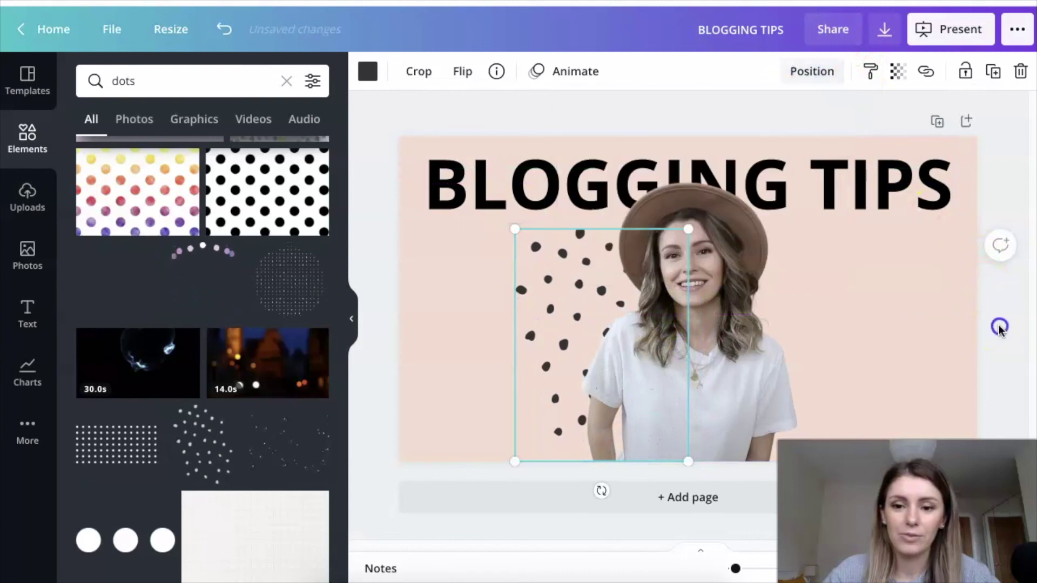